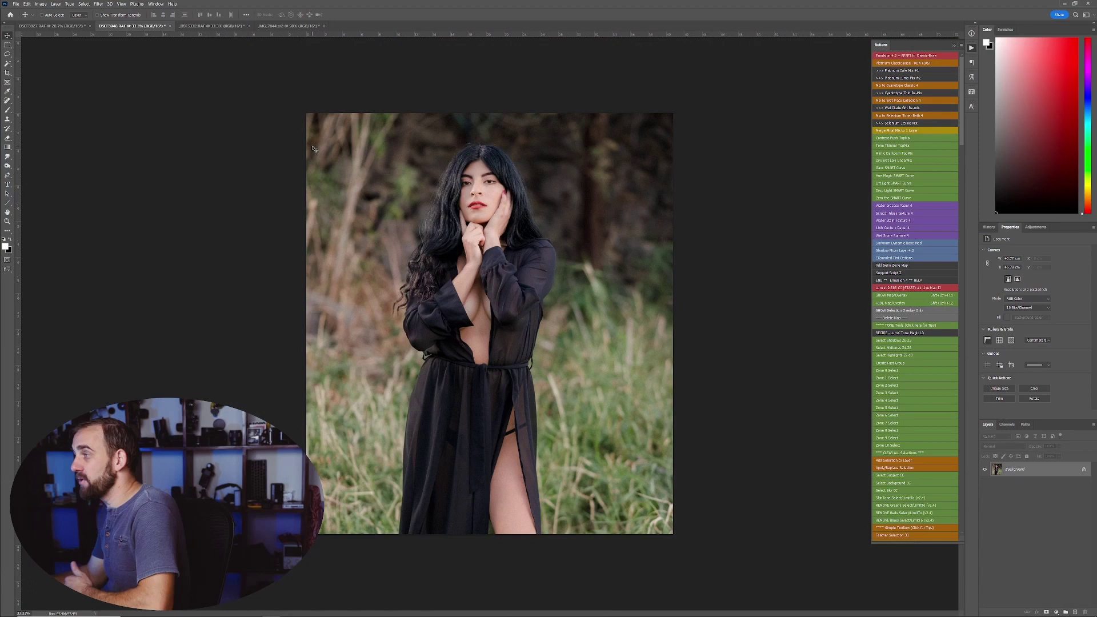
Zoom in slightly on the portrait and open the Emulsion tint gradient in the Gradient Editor.
key("ctrl+plus")
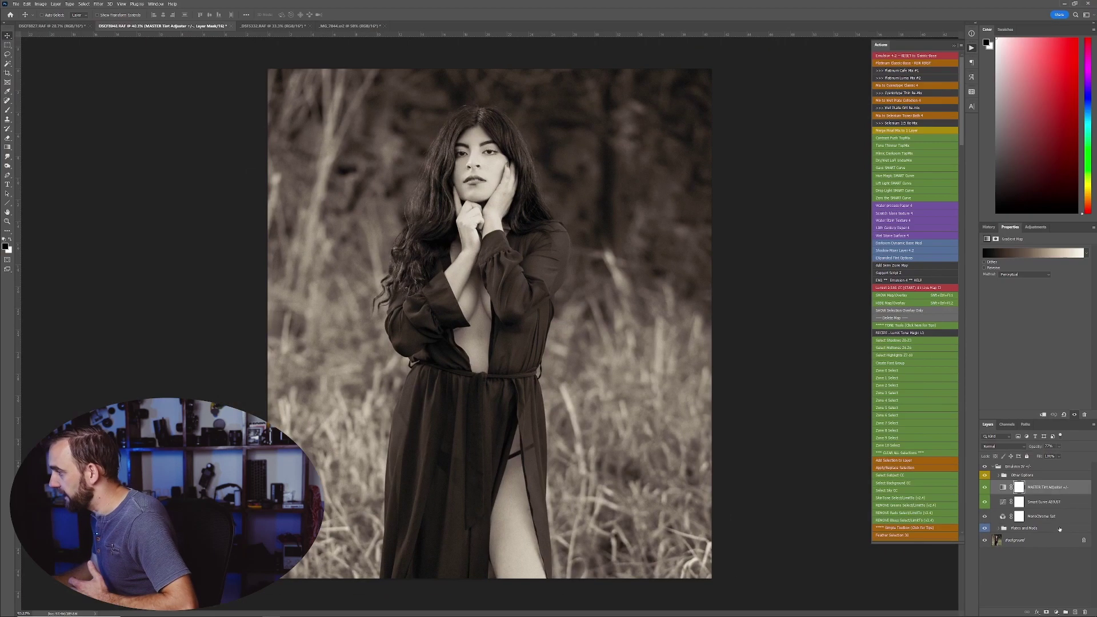
left_click(1034, 253)
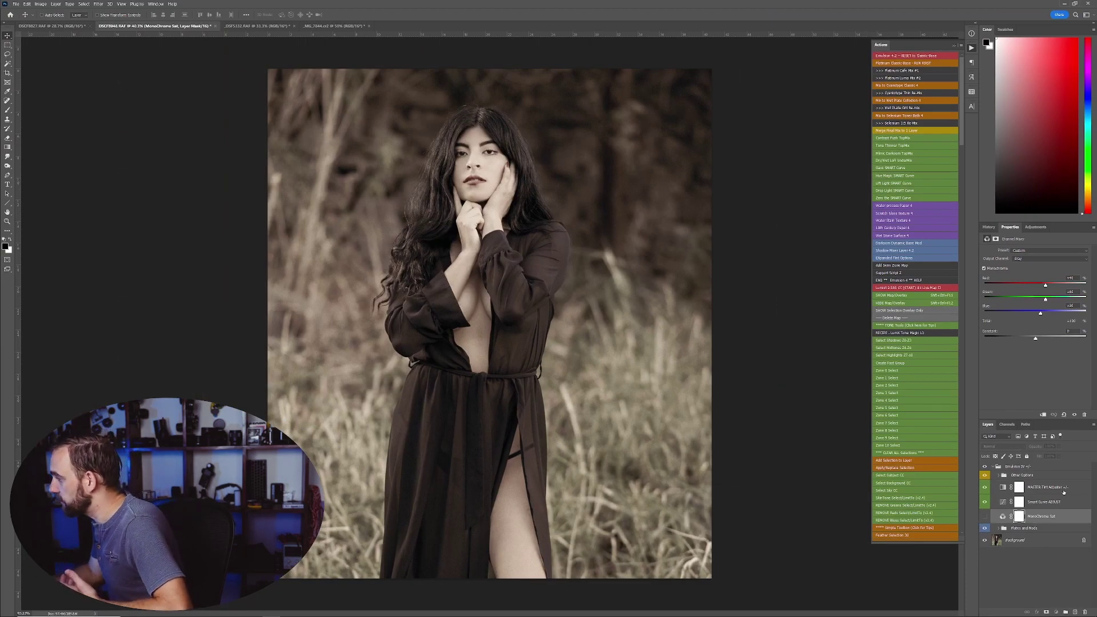
Select the MASTER Tint Adjuster layer in the Layers panel.
left_click(1064, 490)
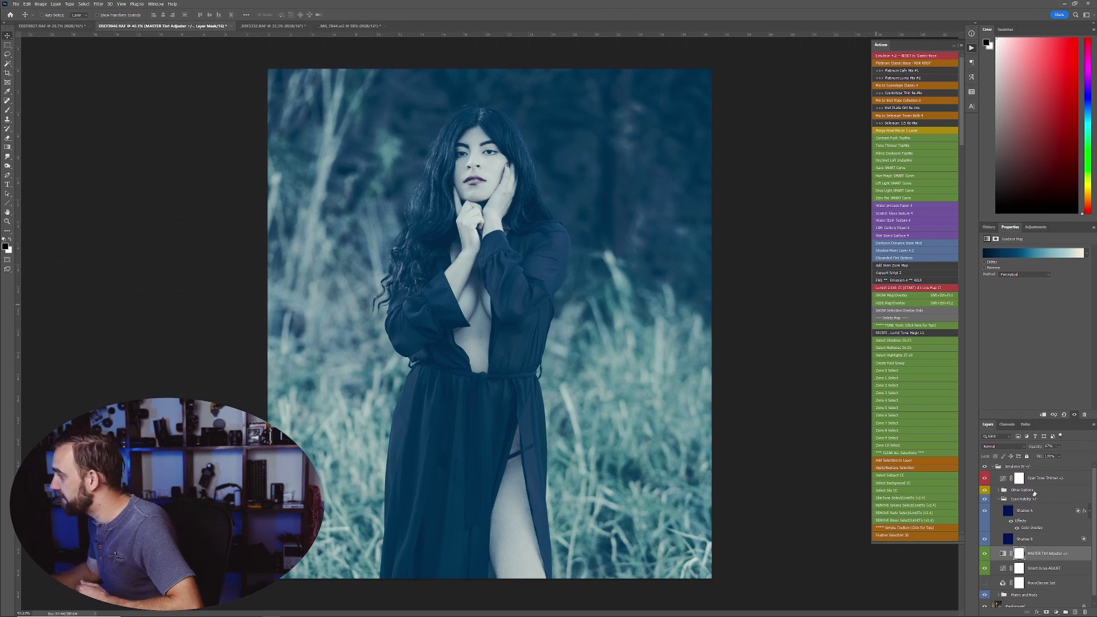
Select the Emulsion IV group and toggle its toning off to compare with the original.
left_click(1031, 467)
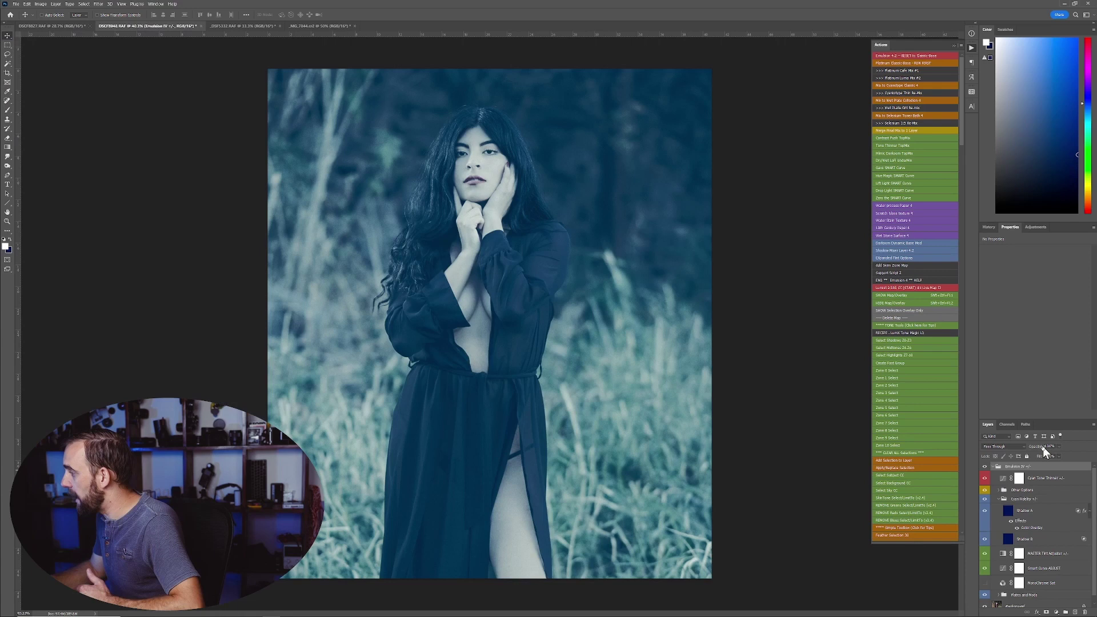
key("0")
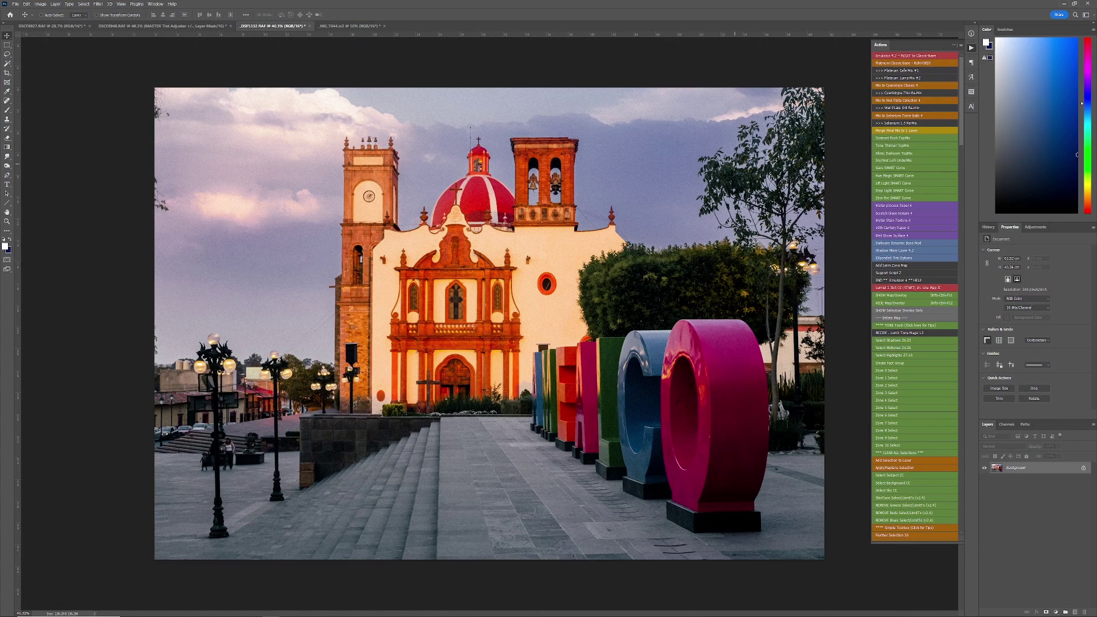
Apply the Platinum Classic base toning to the church photo, hiding MonoChrome Sat to restore colour.
left_click(919, 63)
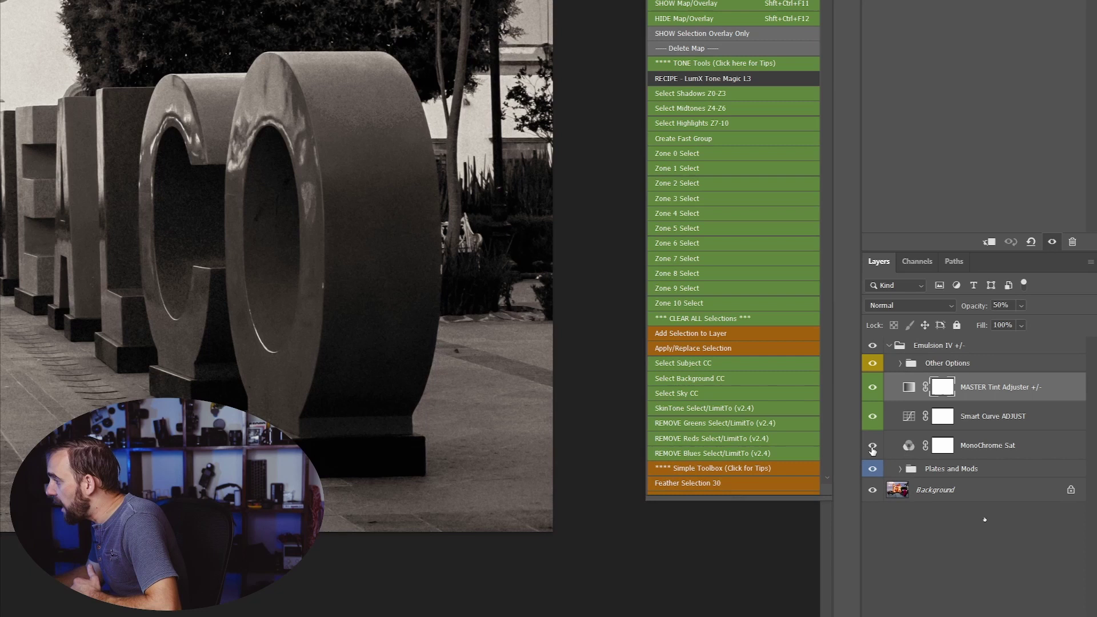
left_click(873, 447)
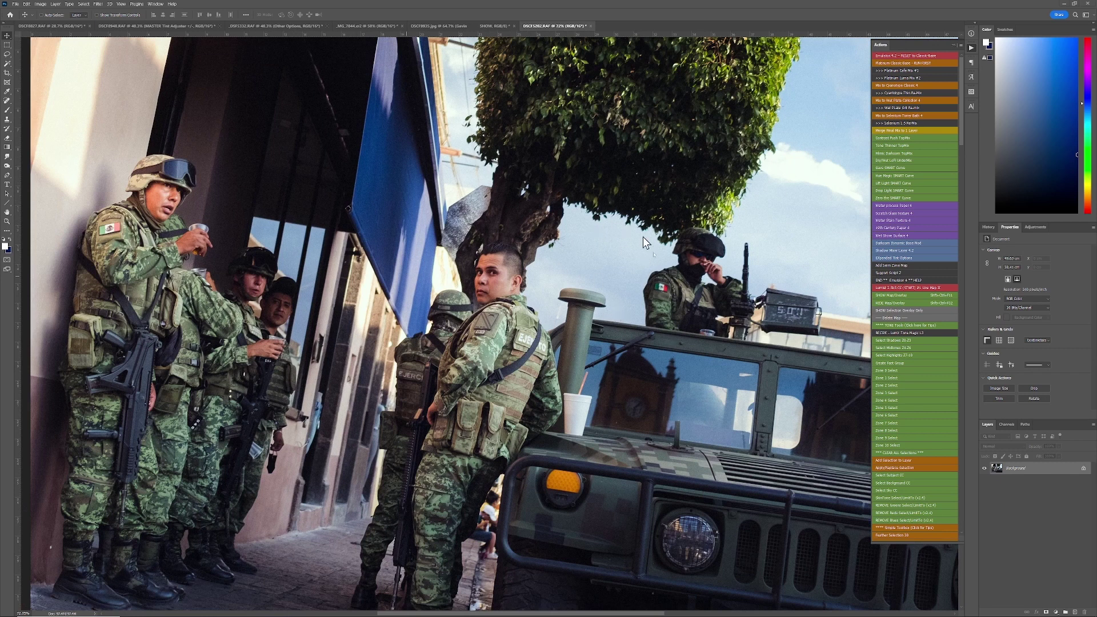
Hide MonoChrome Sat, apply the cyanotype mix at 39% opacity, and expand Plates and Mods.
scroll(658, 277, "down", 1)
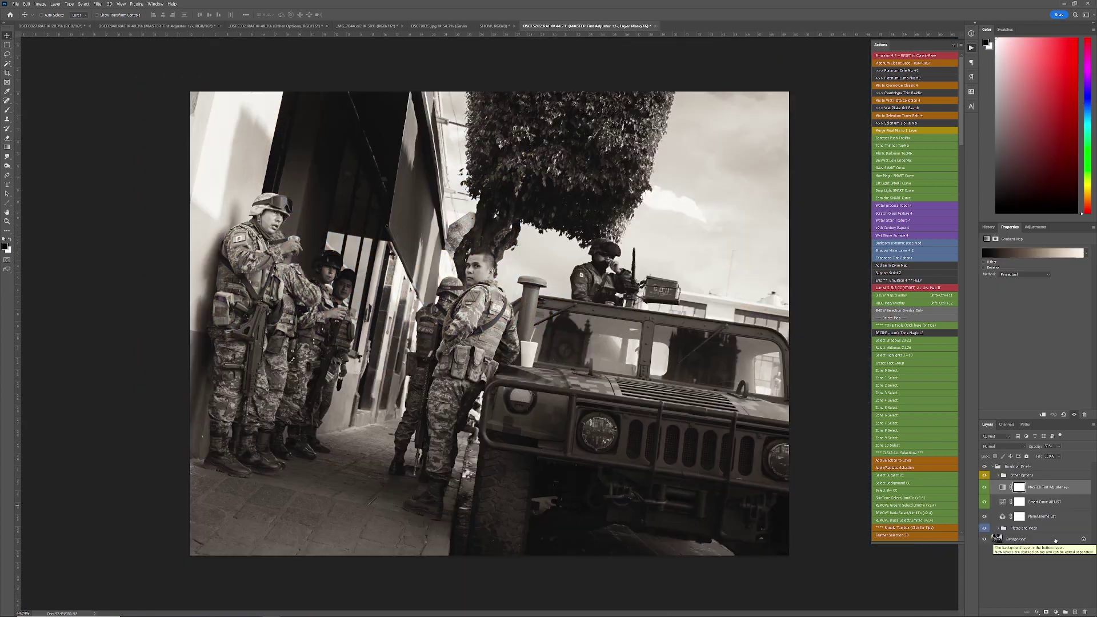
left_click(985, 517)
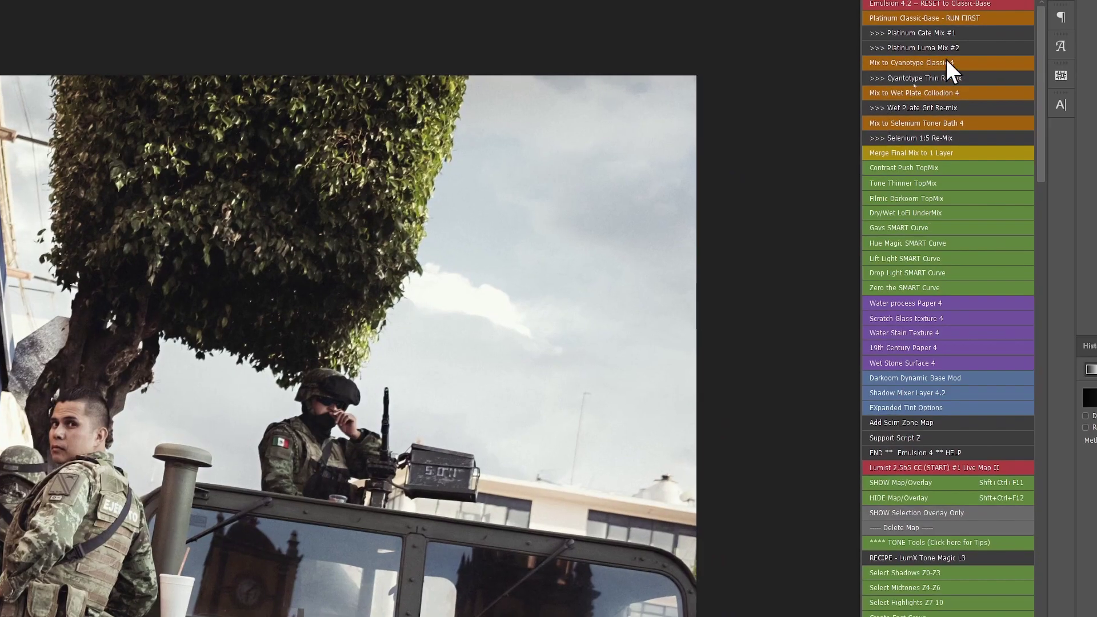
left_click(946, 60)
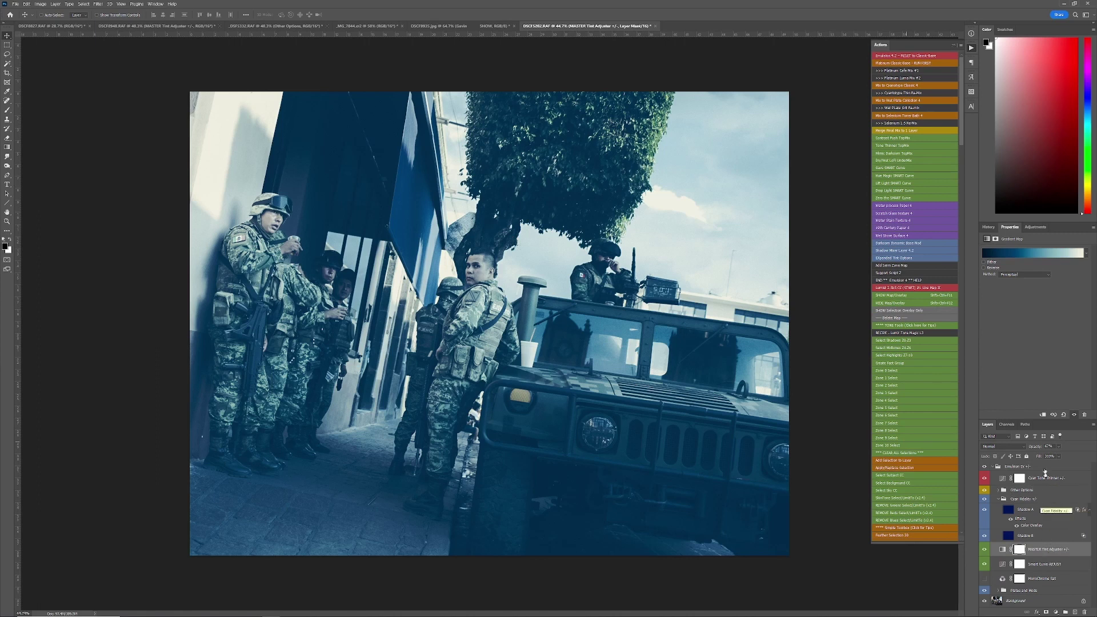
left_click_drag(1036, 447, 1018, 450)
left_click(999, 591)
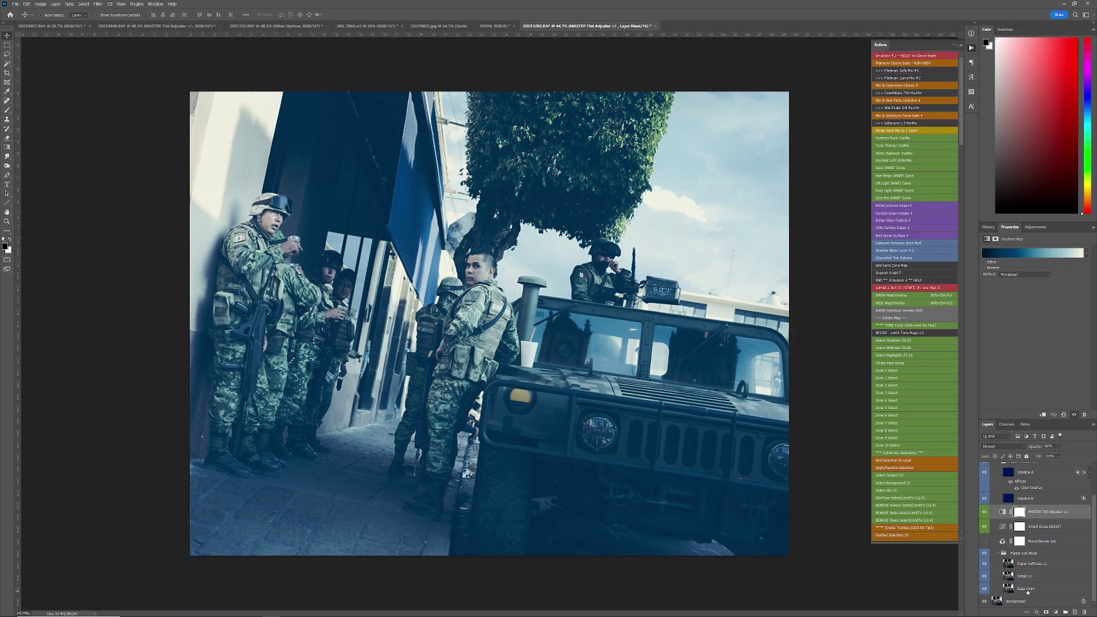
Drag the Base Point layer above the cyan layers to the top of Emulsion IV.
left_click(1027, 590)
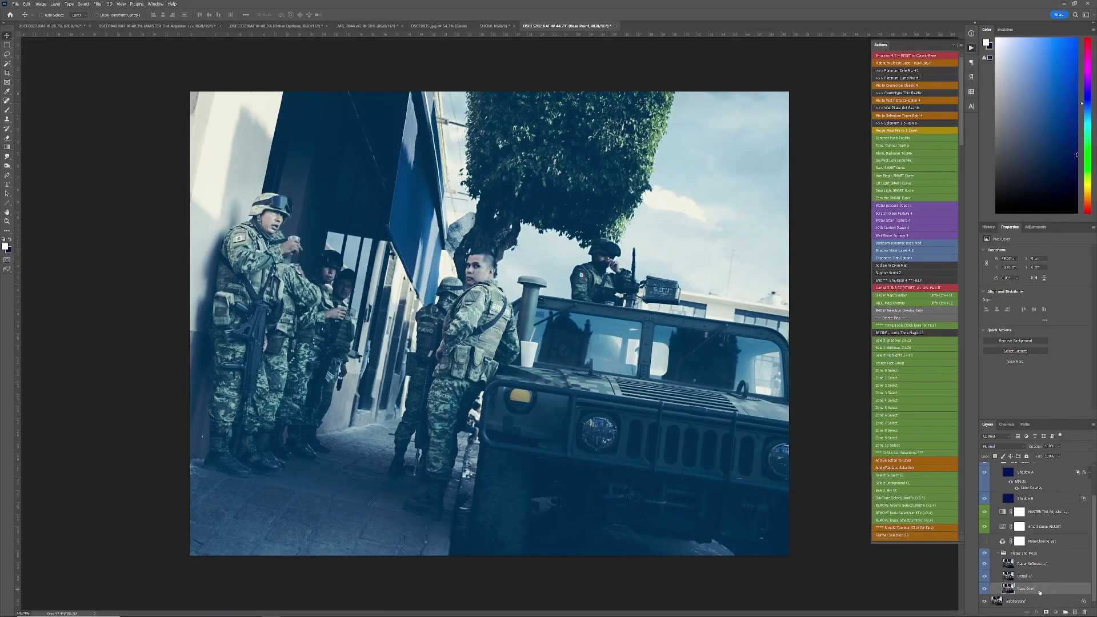
left_click_drag(1040, 593, 1037, 476)
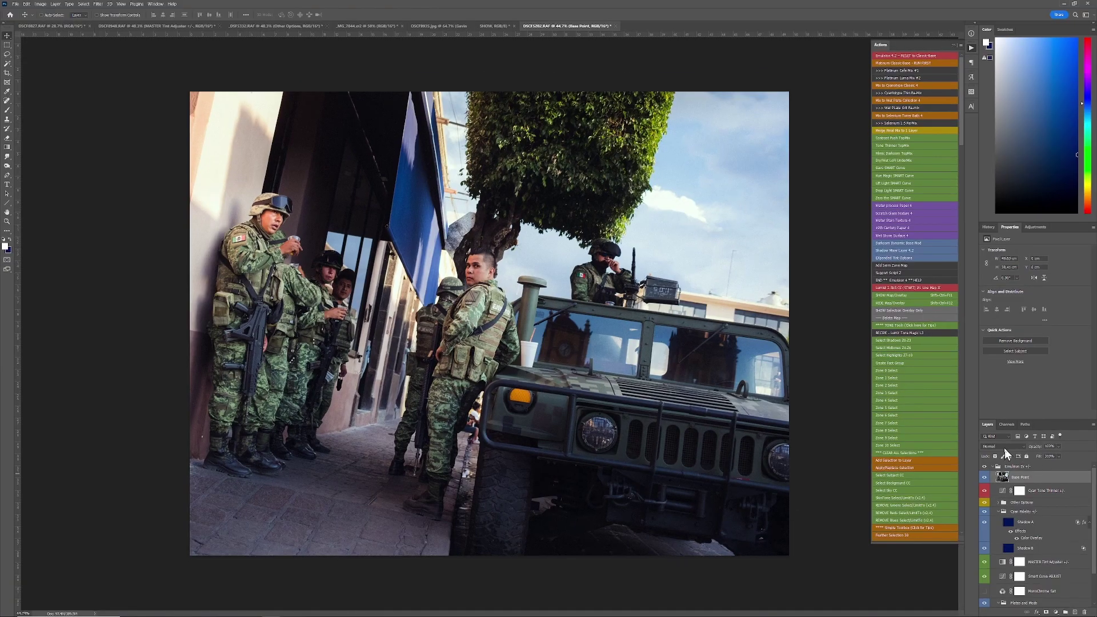
left_click(1005, 448)
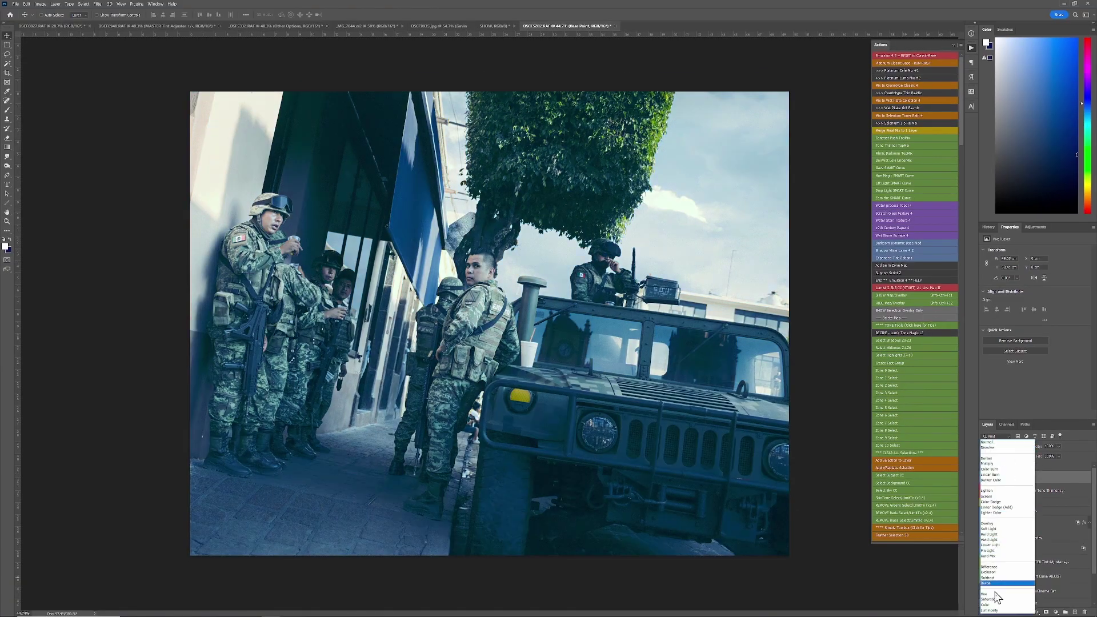
left_click(993, 605)
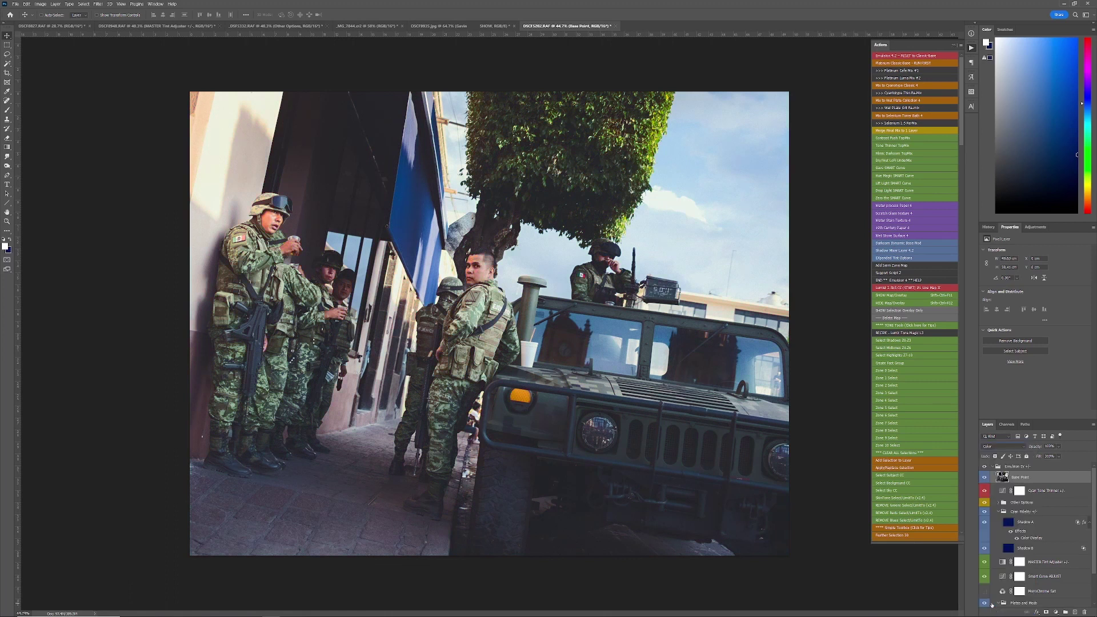
left_click_drag(1034, 448, 1030, 445)
left_click_drag(1037, 448, 1041, 447)
scroll(496, 452, "up", 5)
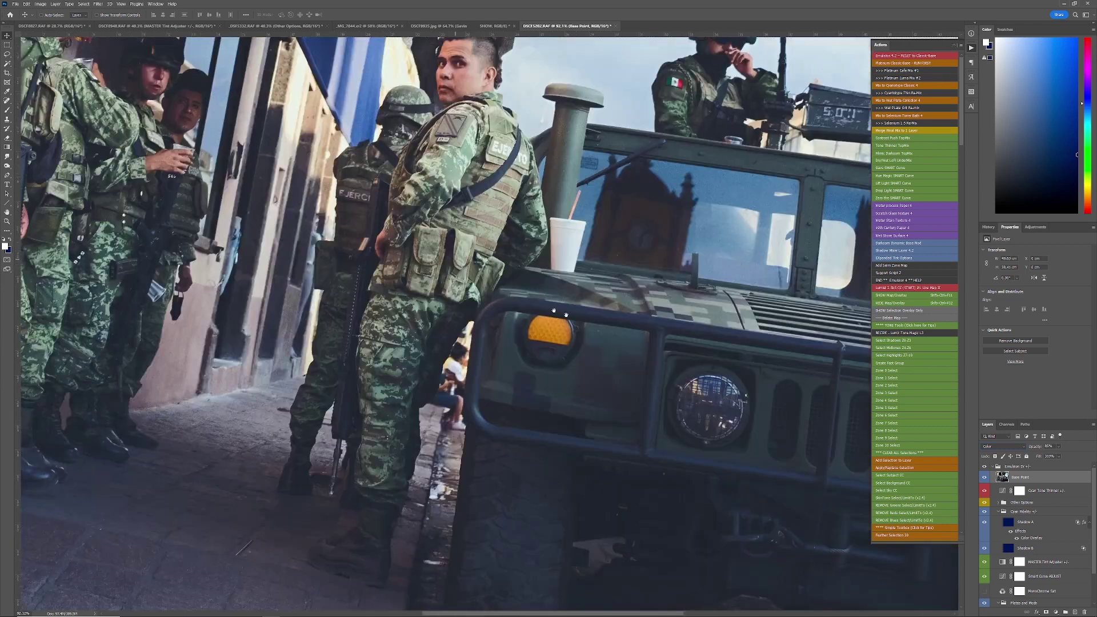
left_click_drag(425, 237, 647, 359)
left_click_drag(556, 137, 439, 313)
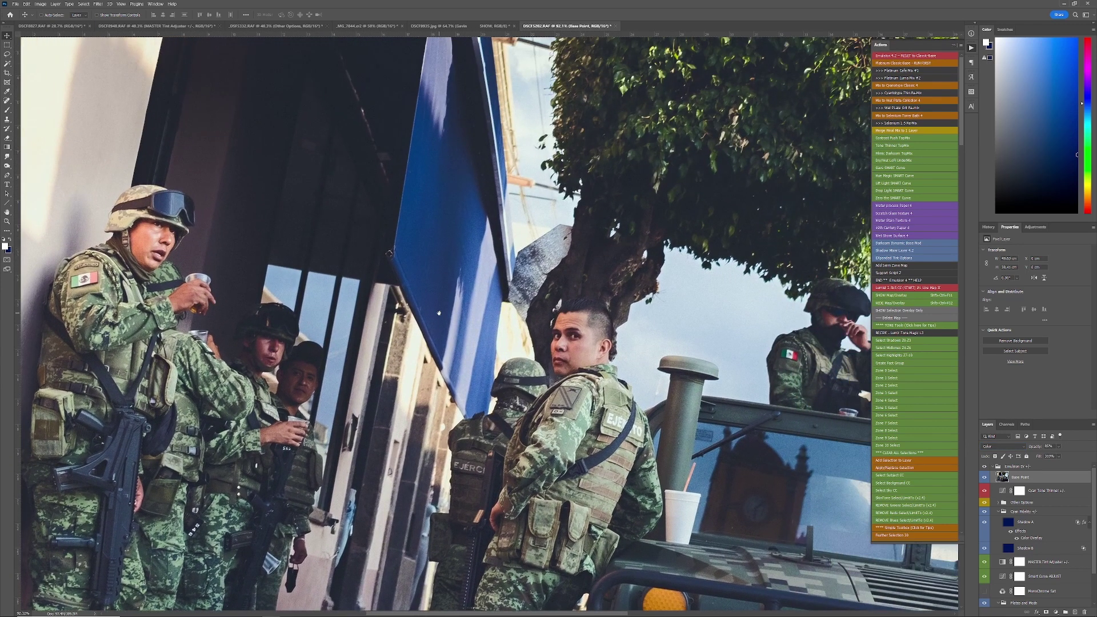
scroll(561, 375, "down", 3)
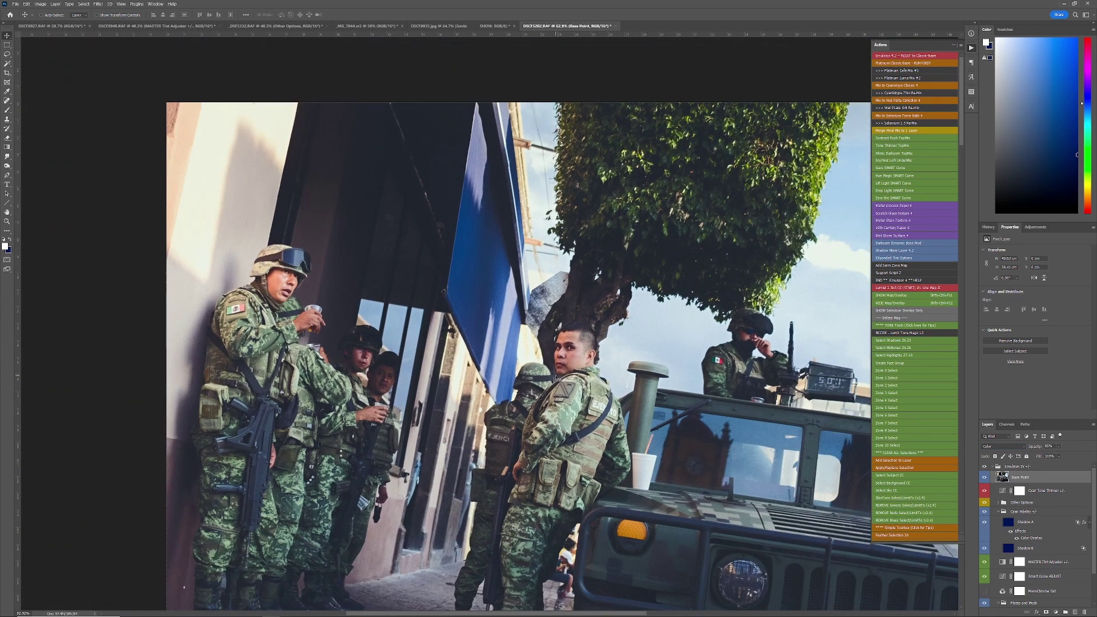
scroll(557, 377, "down", 2)
scroll(452, 328, "up", 5)
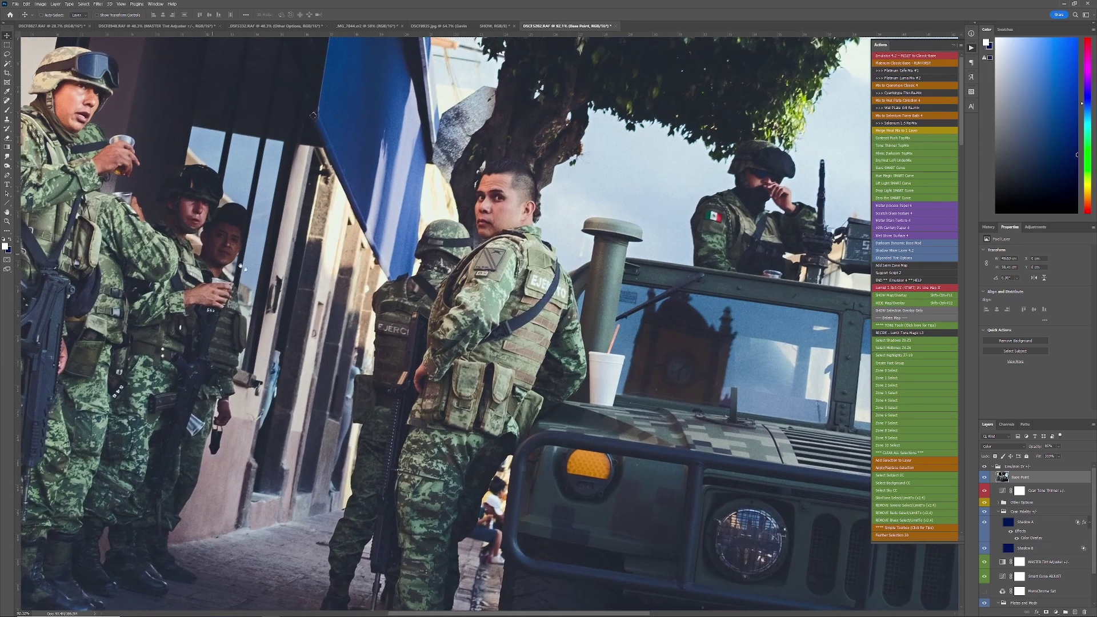
left_click_drag(241, 267, 393, 335)
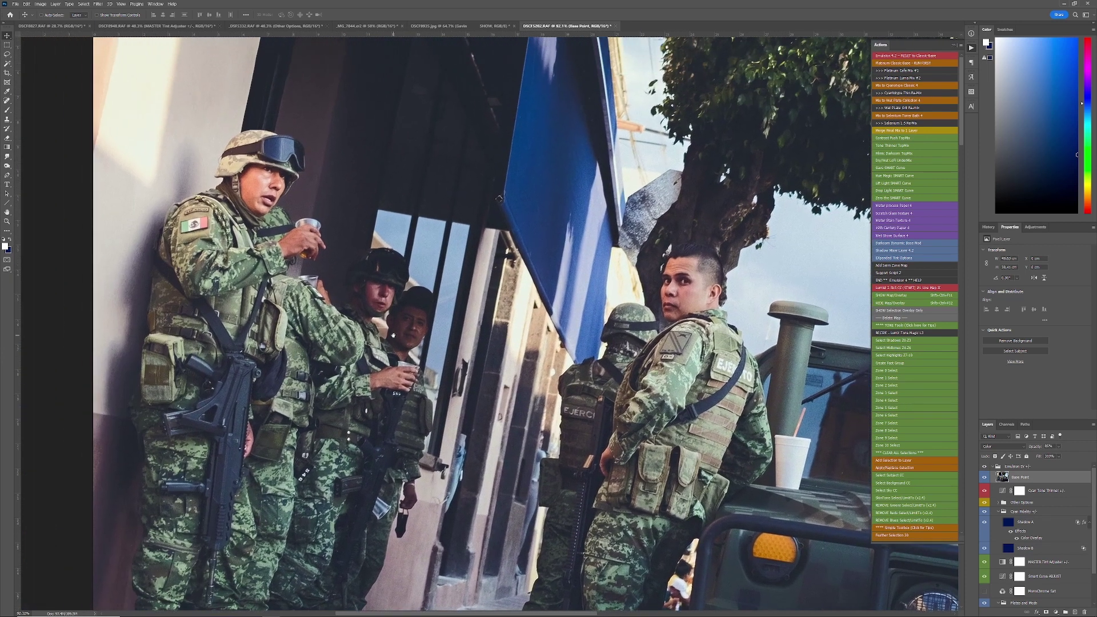
left_click_drag(701, 393, 433, 338)
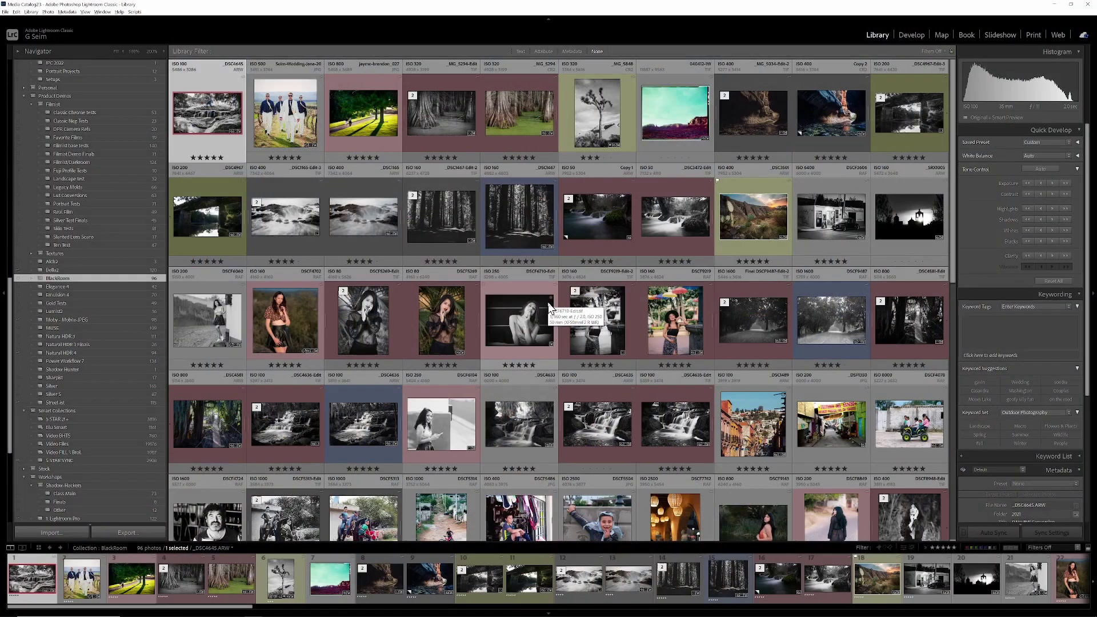
Open the rainy tree-lined road photo in Loupe view, then switch to the Develop module.
double_click(547, 303)
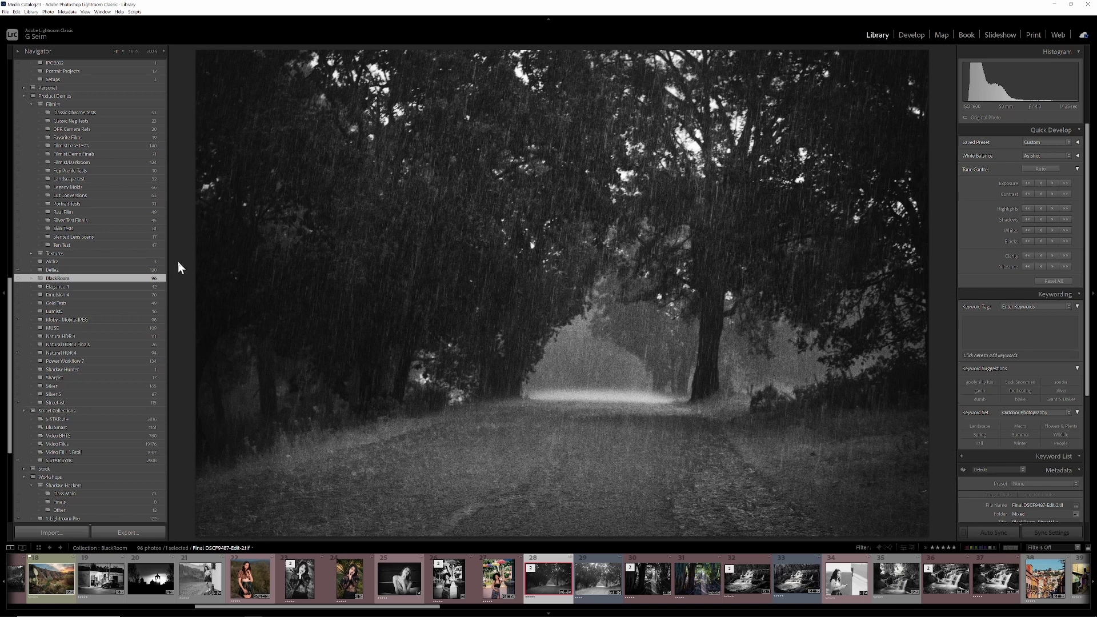
key("d")
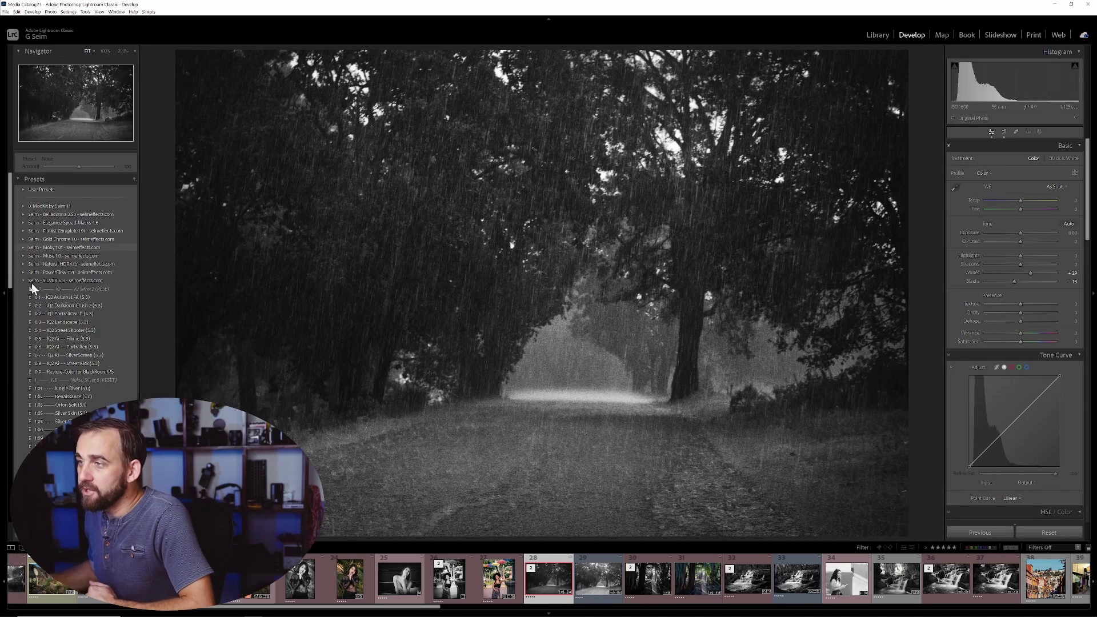
Collapse SILVER 5.3, expand Belladonna 2.5b, and apply its Crystal Ball (2.1) preset.
left_click(23, 282)
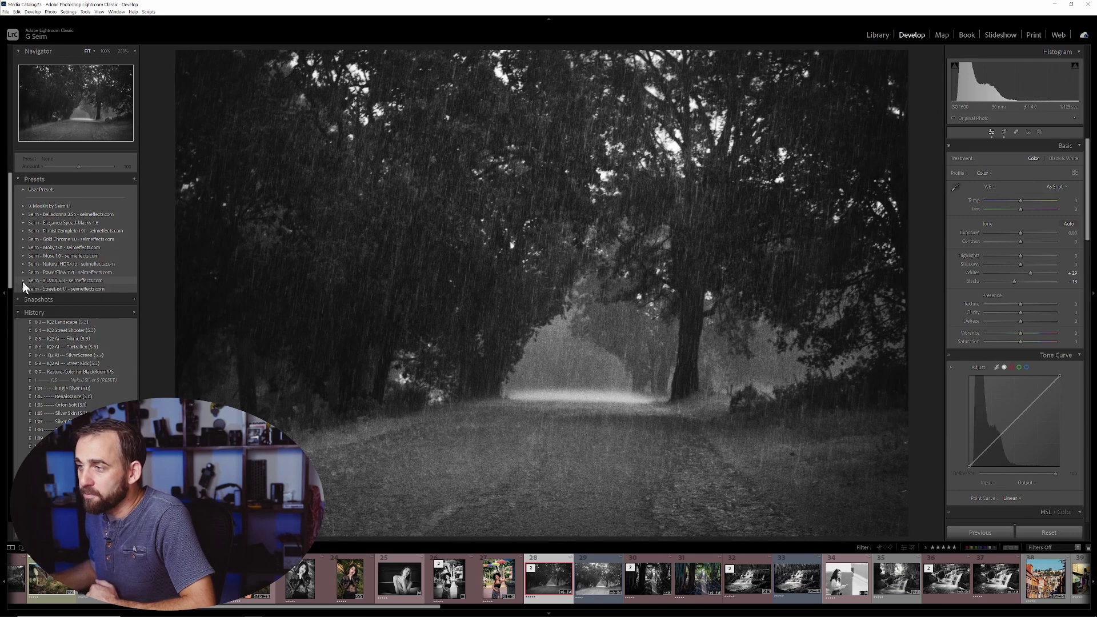
left_click(23, 215)
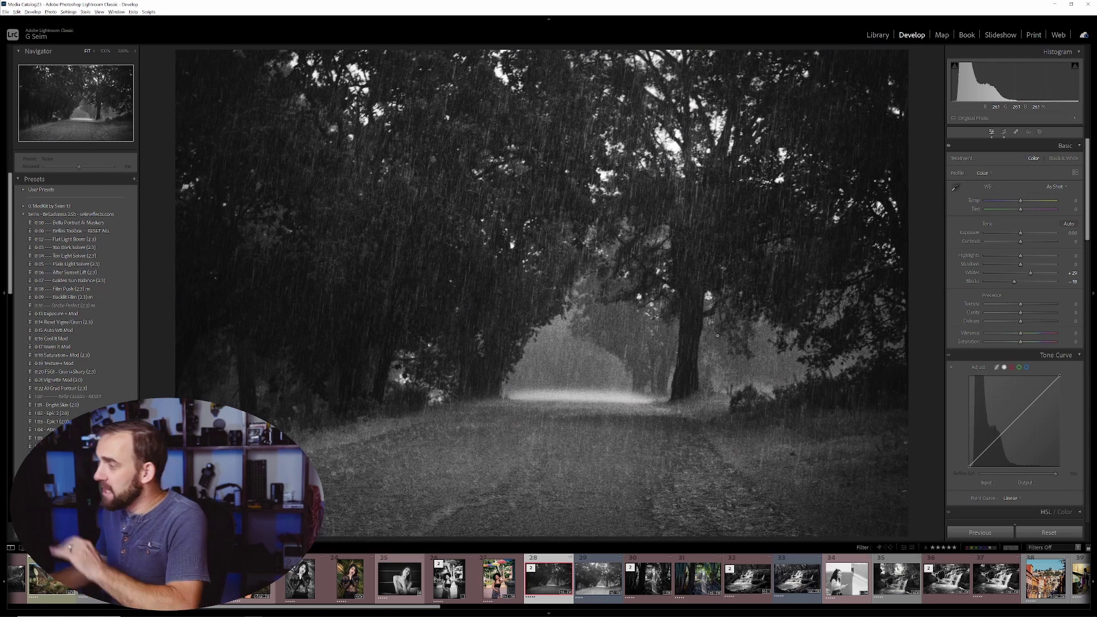
scroll(74, 286, "down", 3)
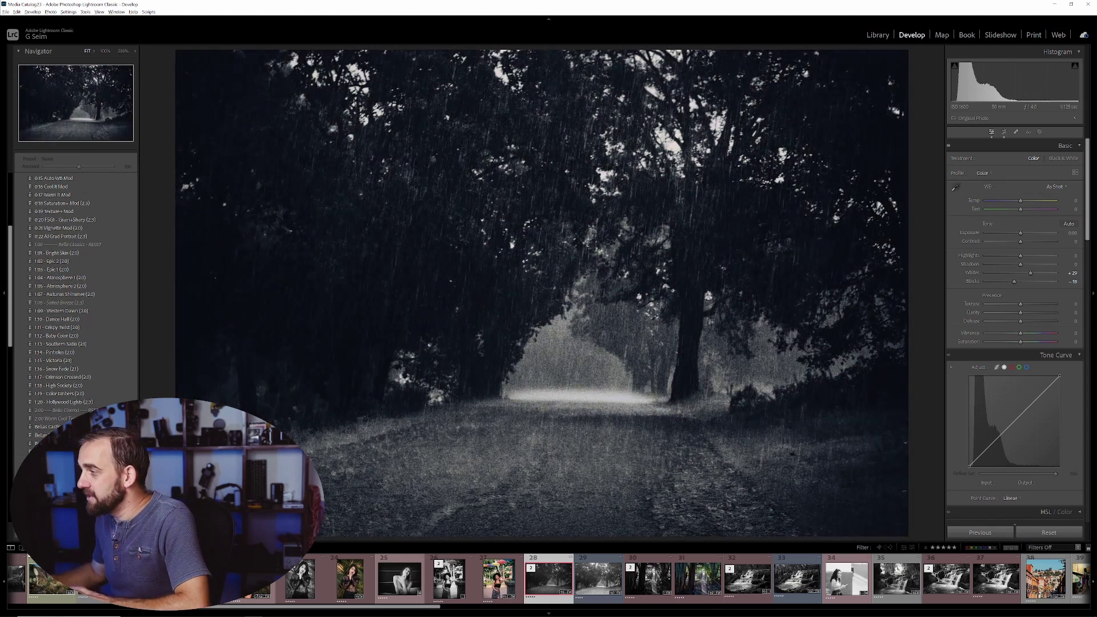
scroll(57, 368, "down", 5)
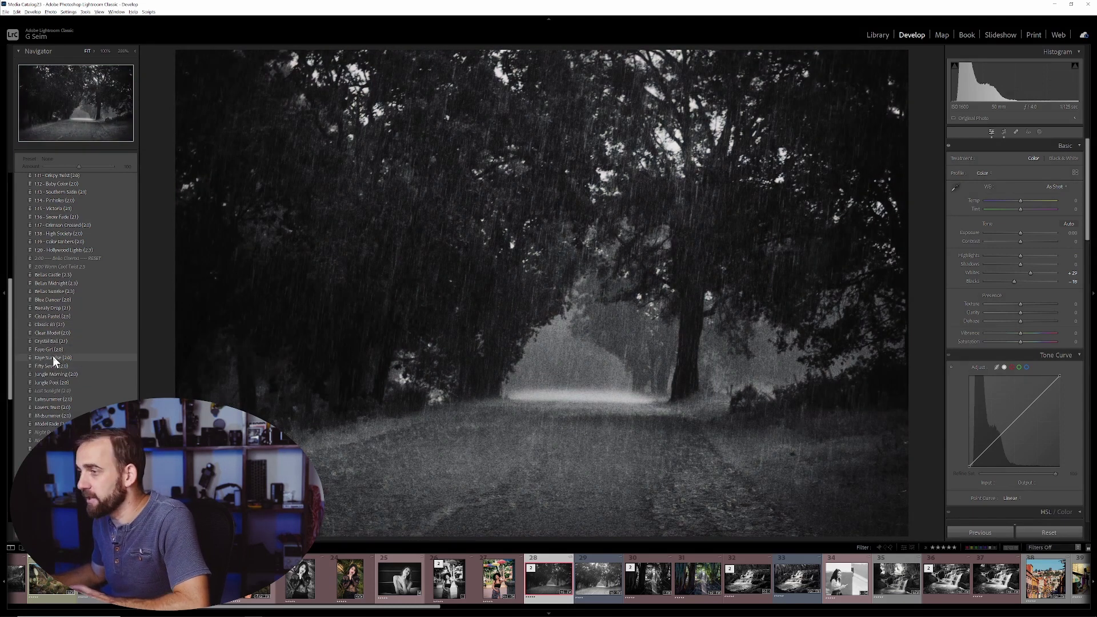
left_click(53, 340)
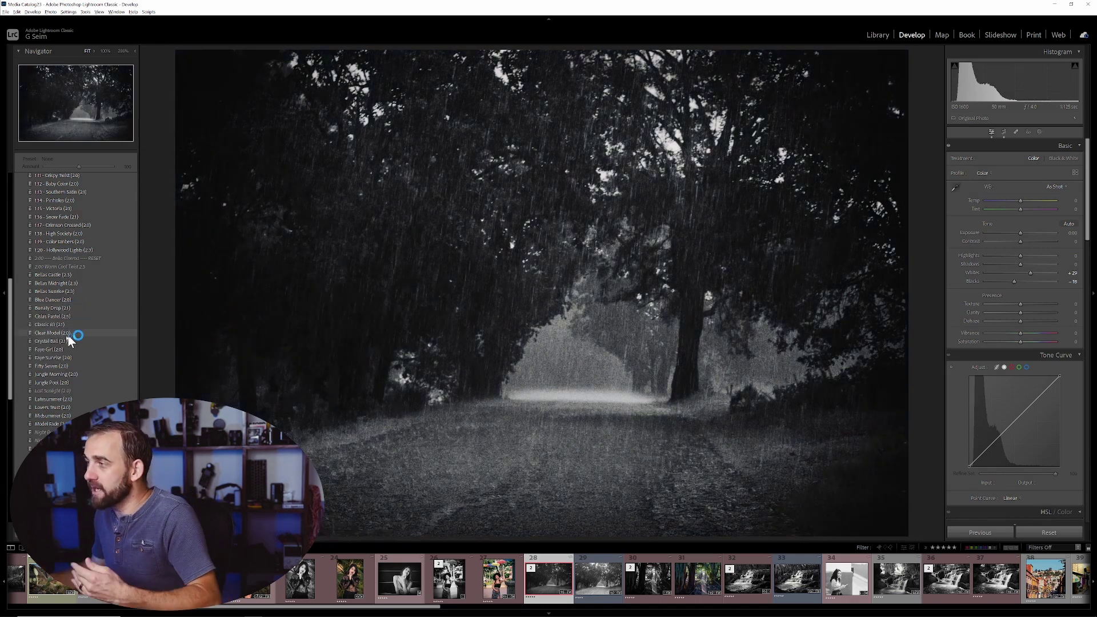
scroll(57, 358, "down", 5)
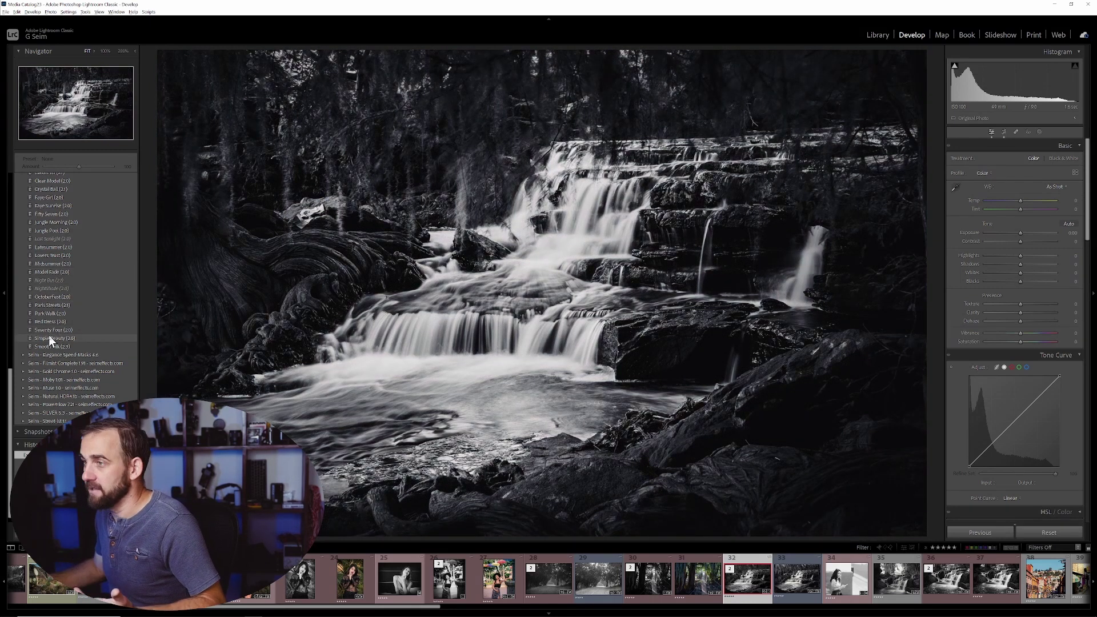
Collapse the Belladonna preset folder and bring the Color Grading section into view.
scroll(49, 335, "up", 10)
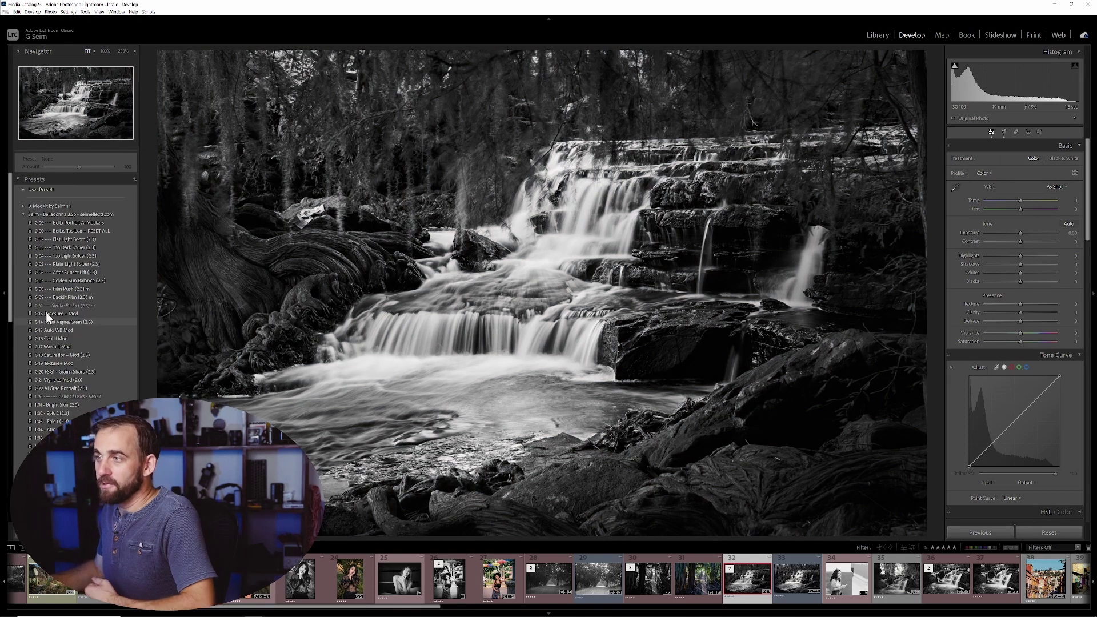
left_click(24, 211)
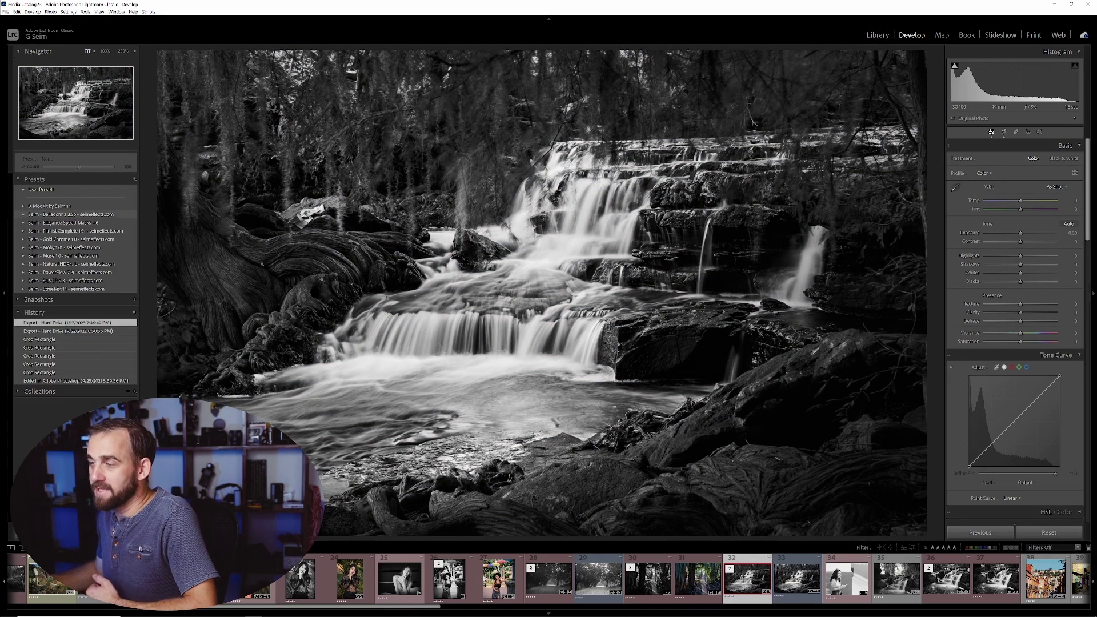
scroll(1055, 439, "down", 10)
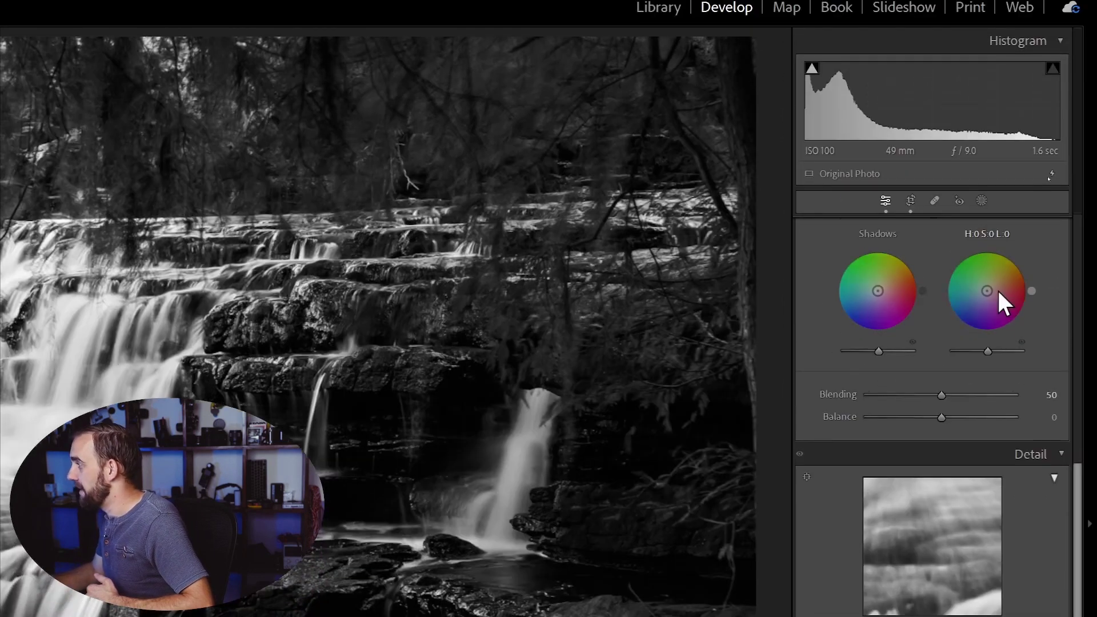
scroll(937, 354, "up", 10)
scroll(921, 457, "down", 6)
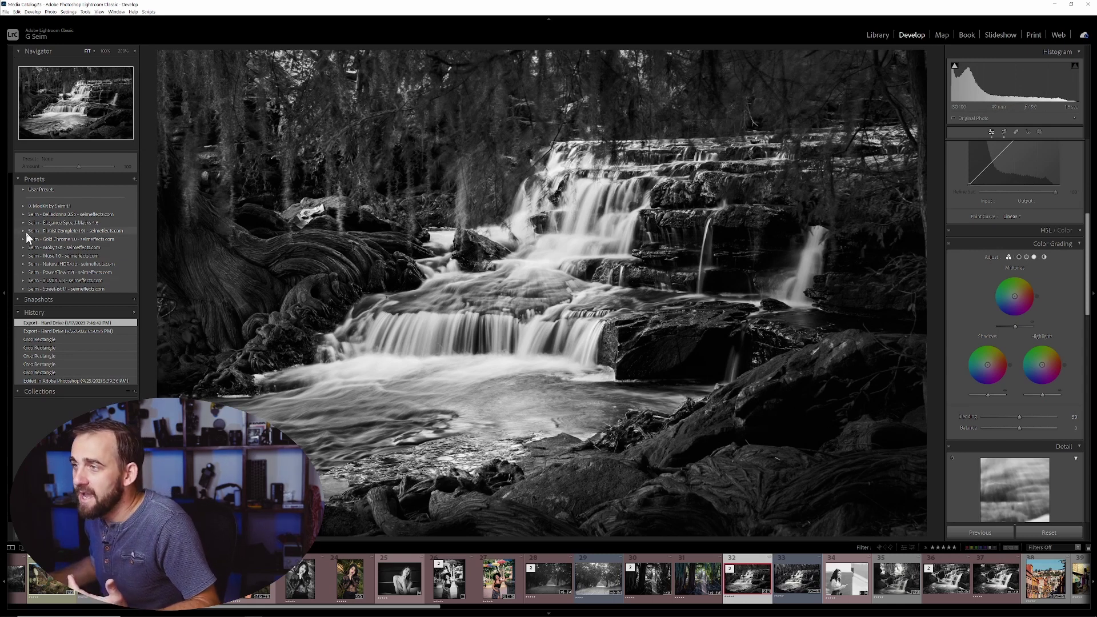
Expand the SILVER 5.3 preset folder and scroll down toward its Ms/Tone presets.
left_click(22, 280)
scroll(74, 383, "down", 5)
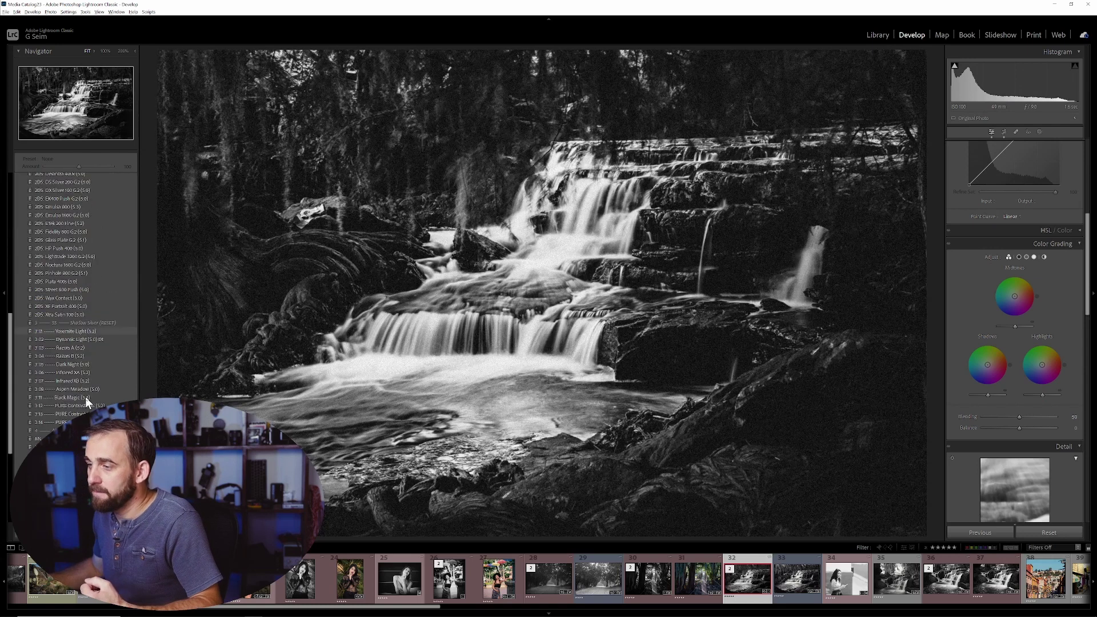
scroll(86, 397, "down", 5)
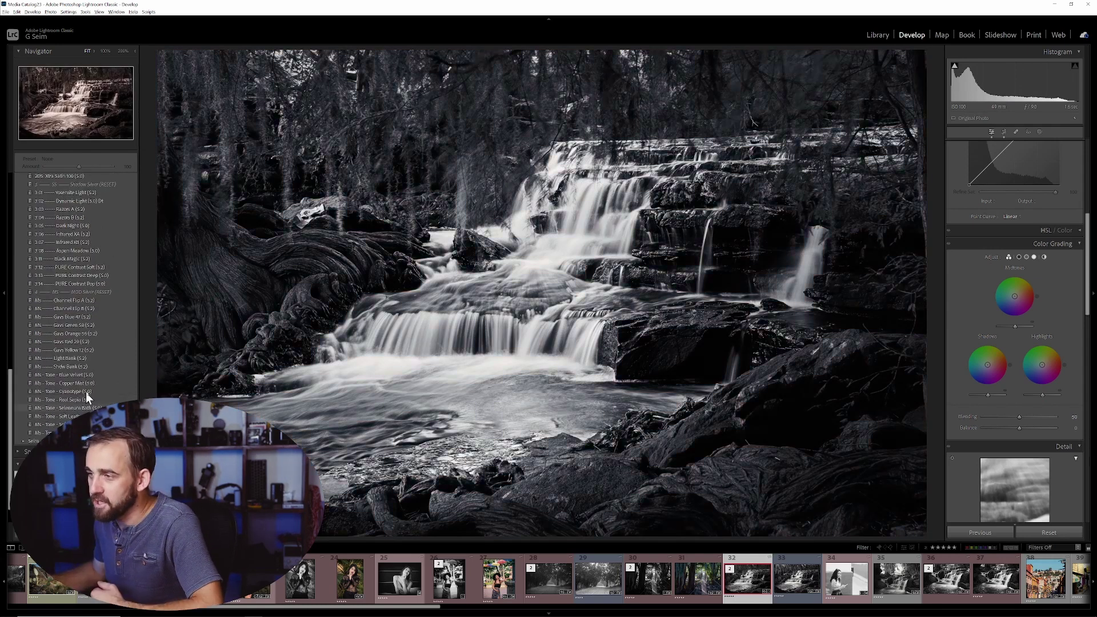